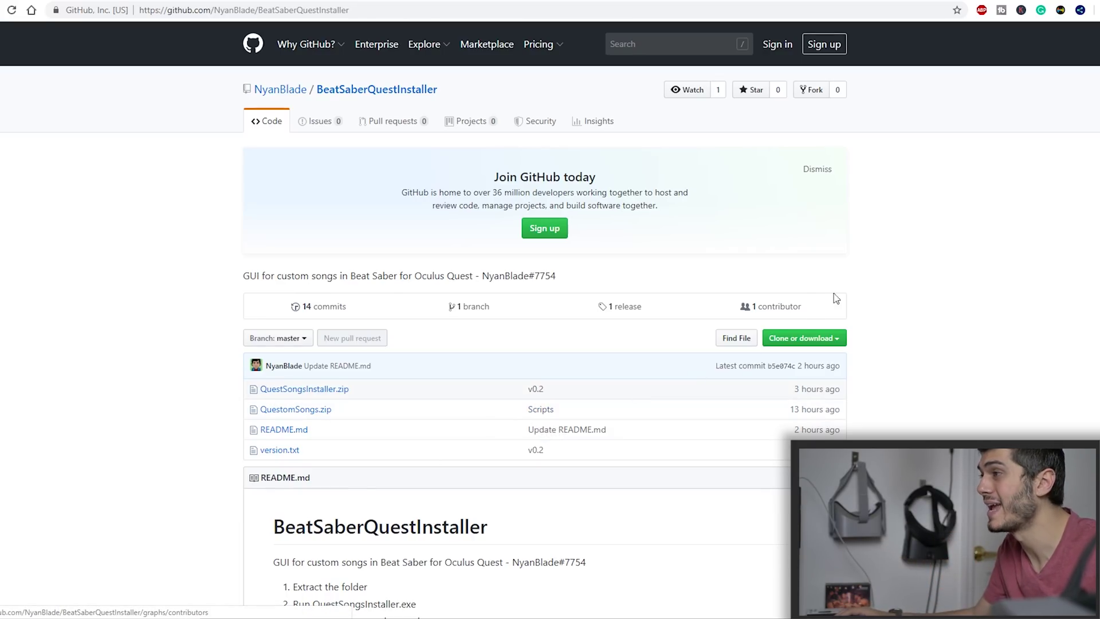
# - Download QuestSongsInstaller.zip from the v0.2 GitHub release and show it in the Downloads folder
pyautogui.click(629, 308)
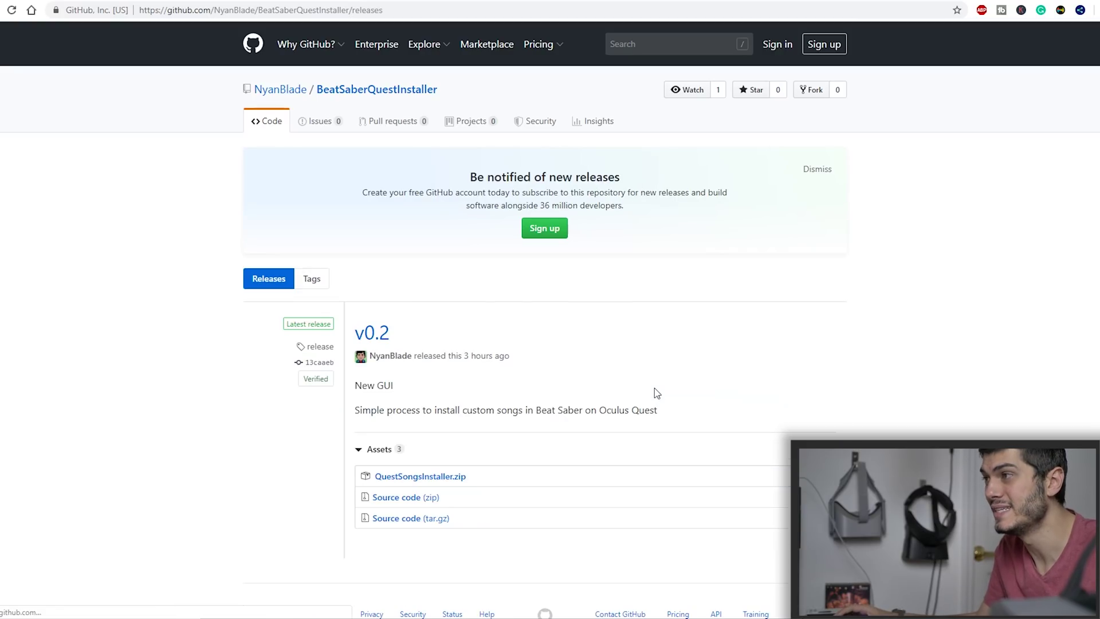
pyautogui.click(442, 484)
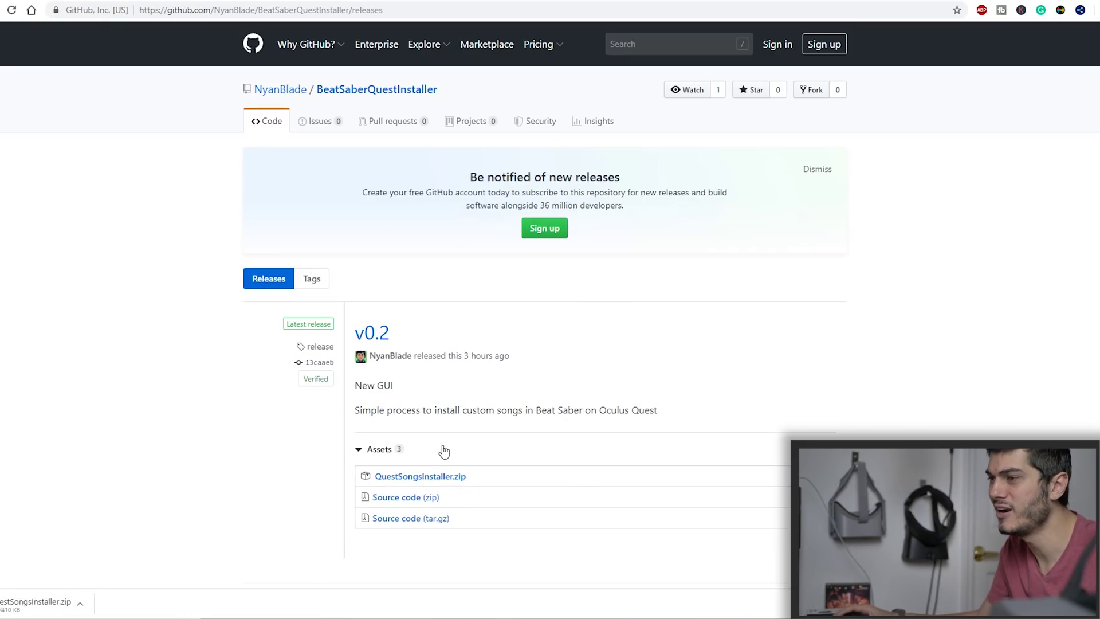
pyautogui.click(86, 603)
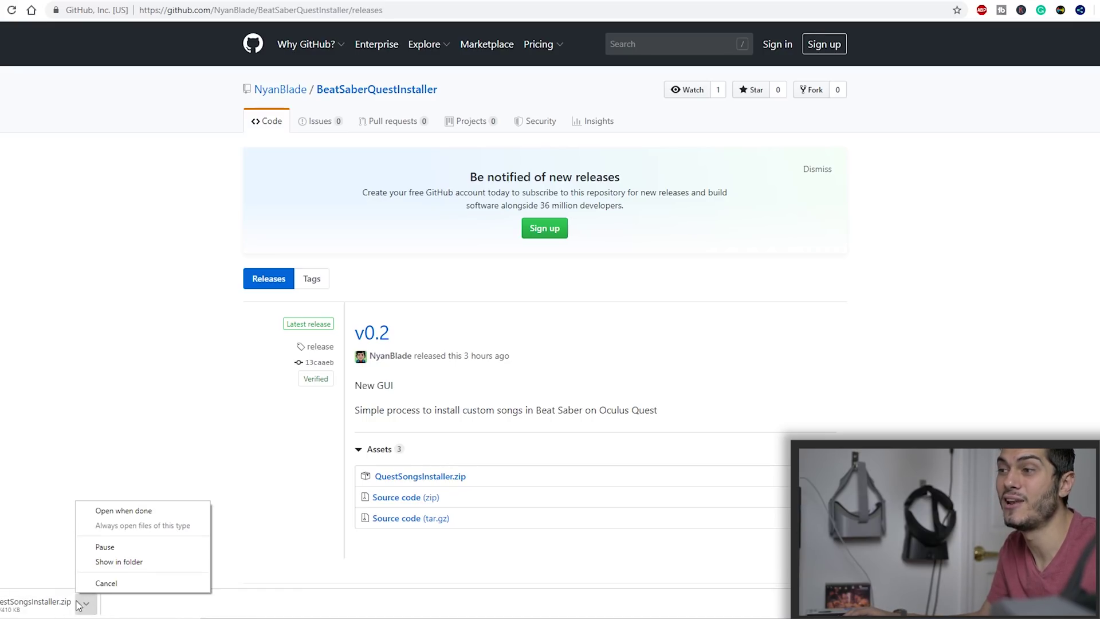
pyautogui.click(127, 570)
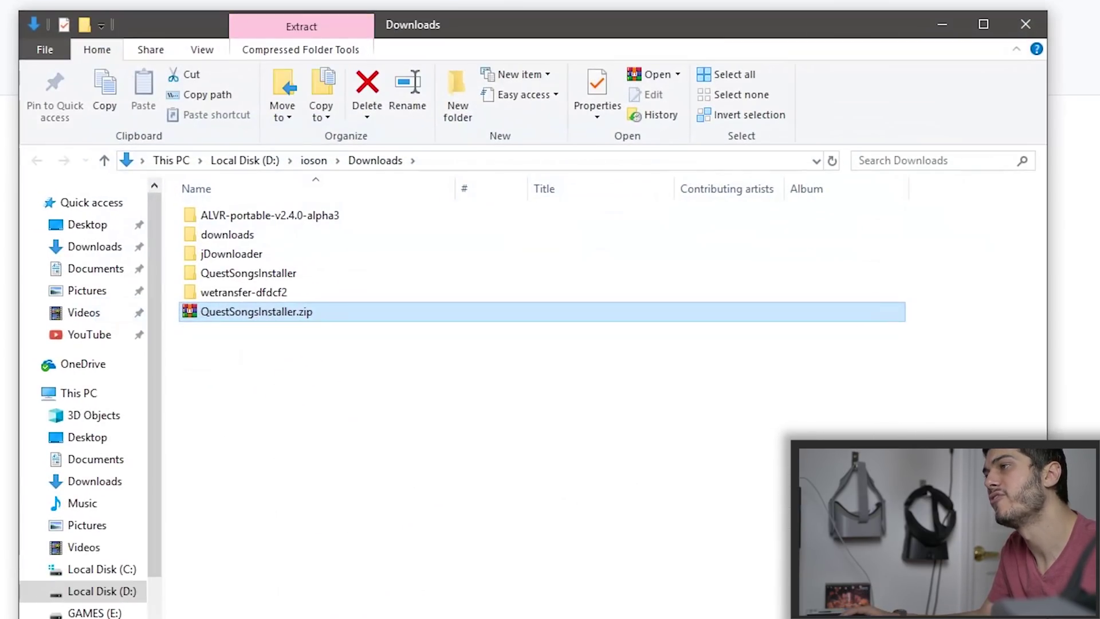
# - Extract QuestSongsInstaller.zip to a QuestSongsInstaller folder, replacing all existing files
pyautogui.rightClick(276, 307)
pyautogui.click(361, 338)
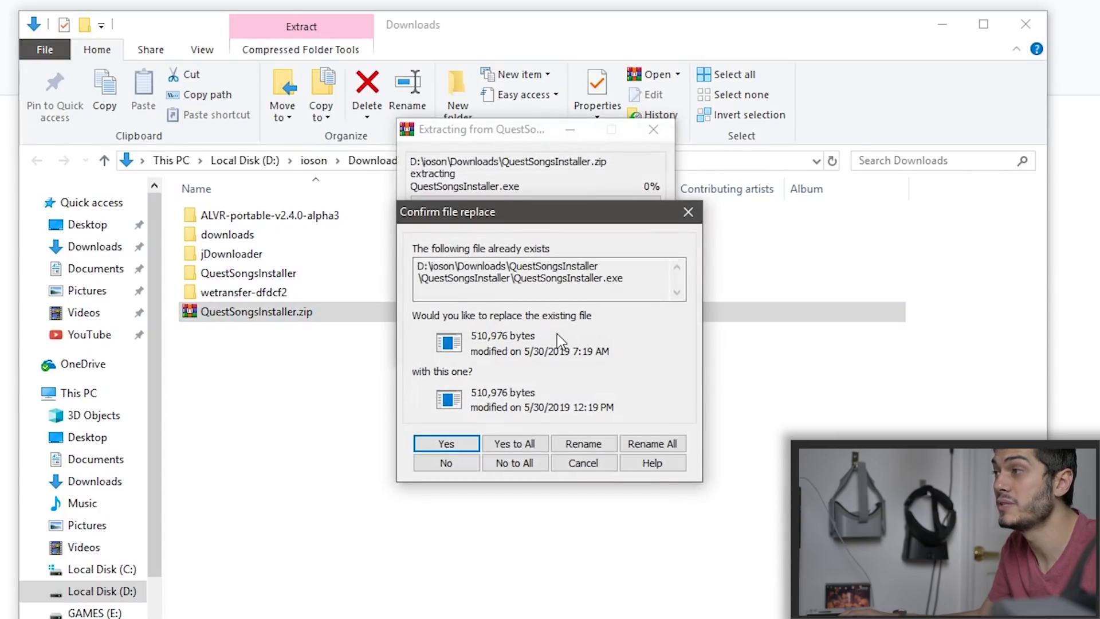
pyautogui.click(530, 445)
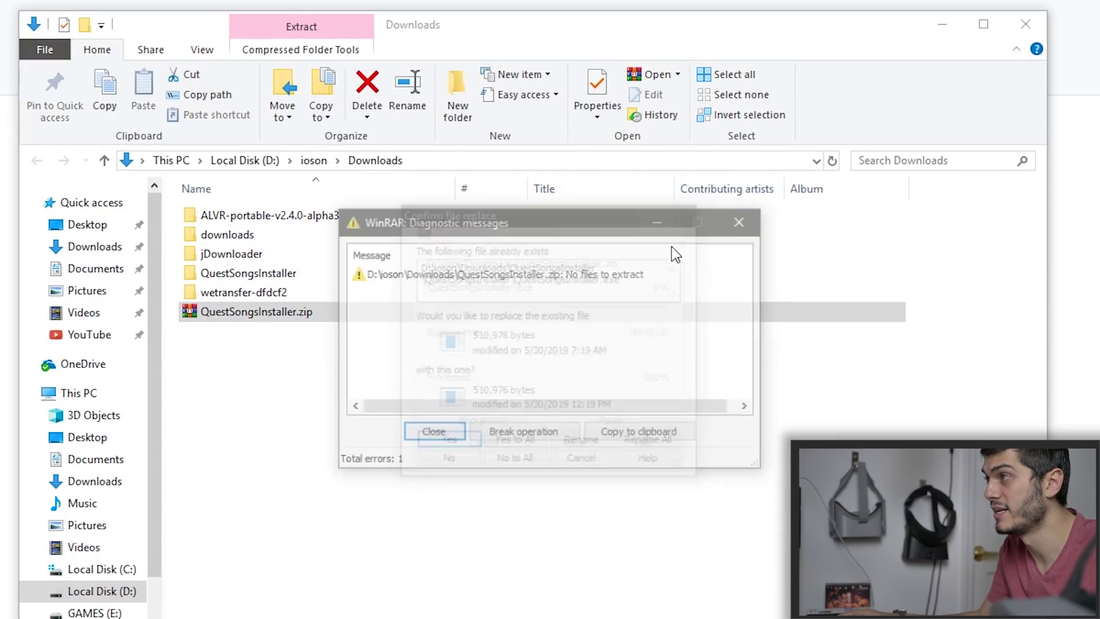
pyautogui.click(742, 220)
# - Launch QuestSongsInstaller.exe from the nested QuestSongsInstaller folder
pyautogui.doubleClick(268, 268)
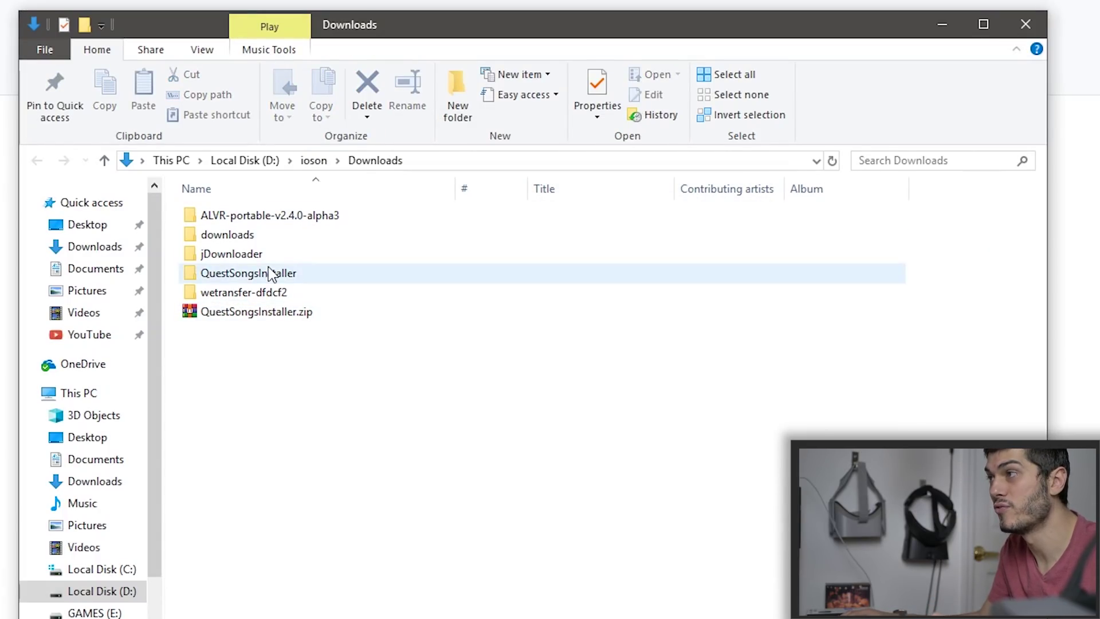
pyautogui.doubleClick(239, 221)
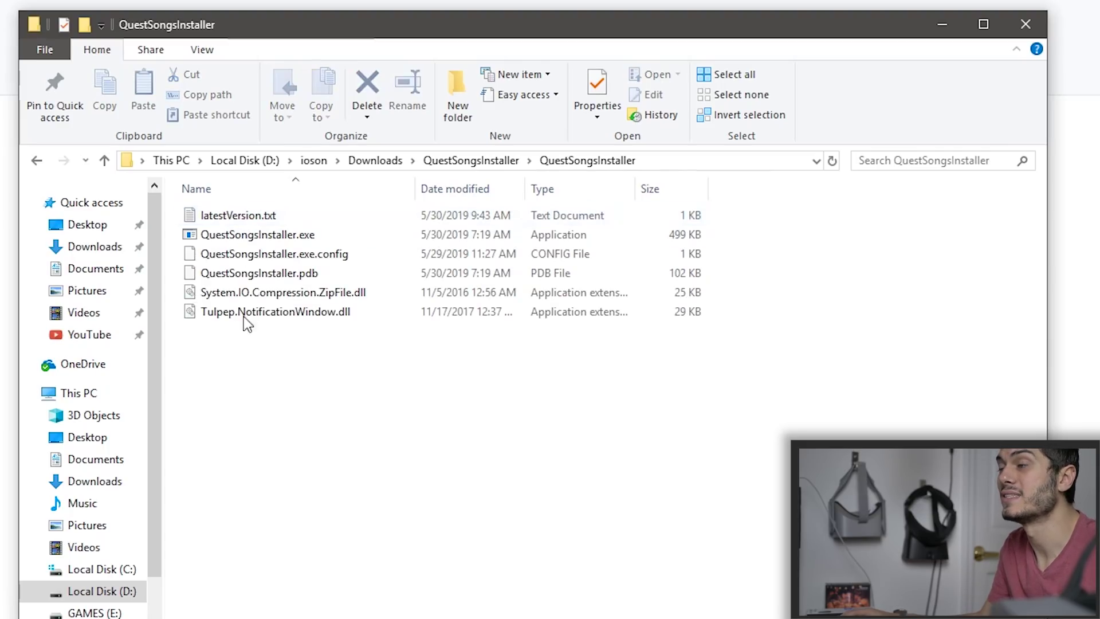
pyautogui.doubleClick(314, 235)
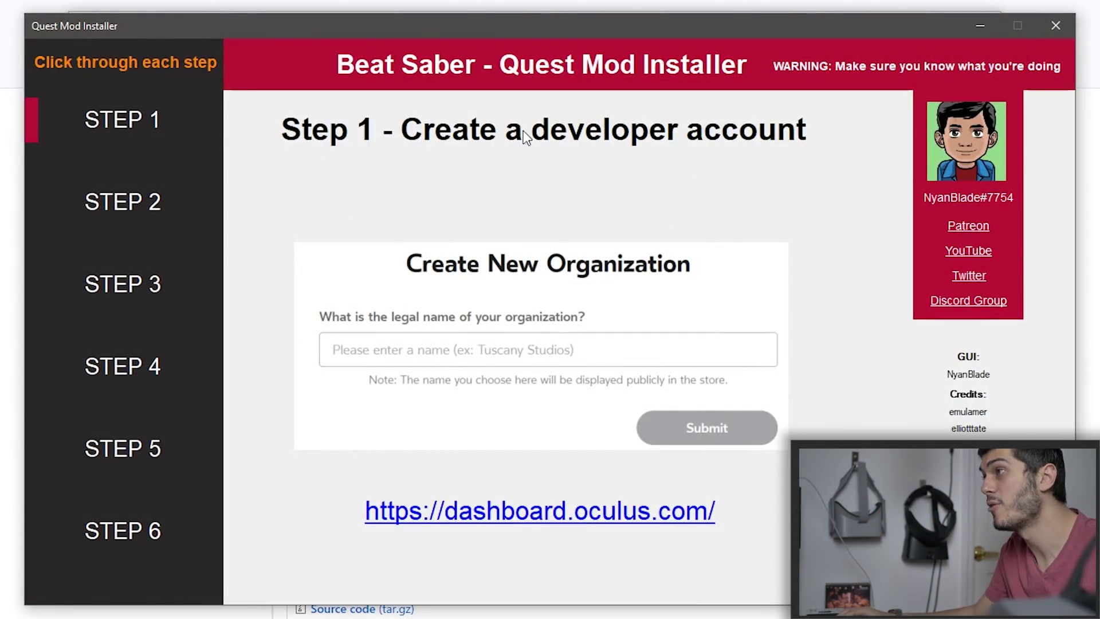
# - Advance through Step 2, Activate Developer Mode, to Step 3, Install Java locally
pyautogui.click(105, 201)
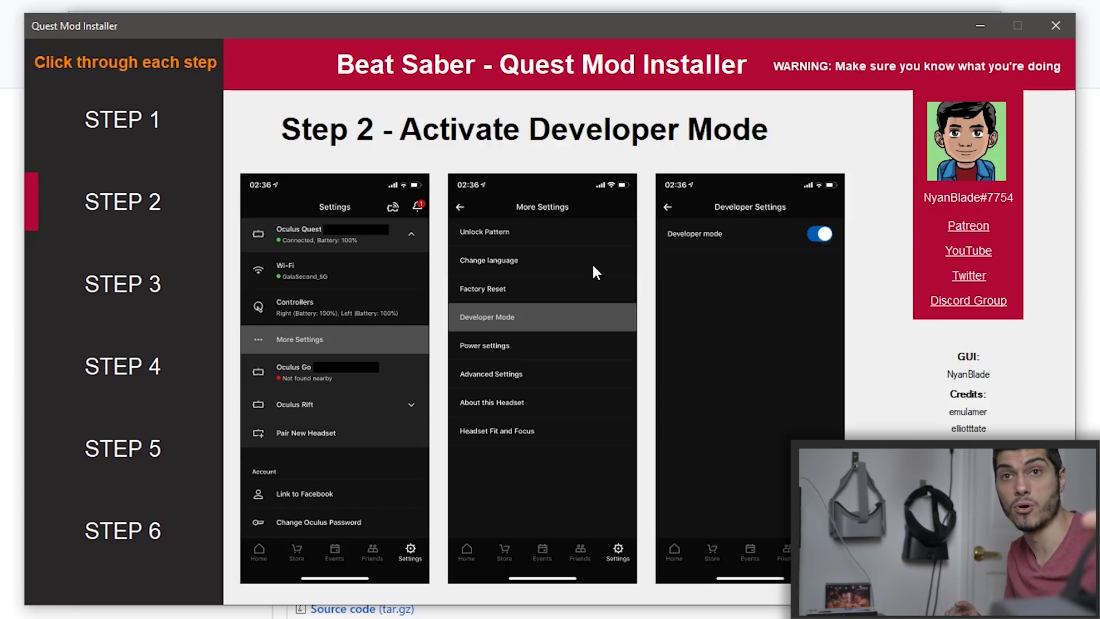
pyautogui.click(165, 303)
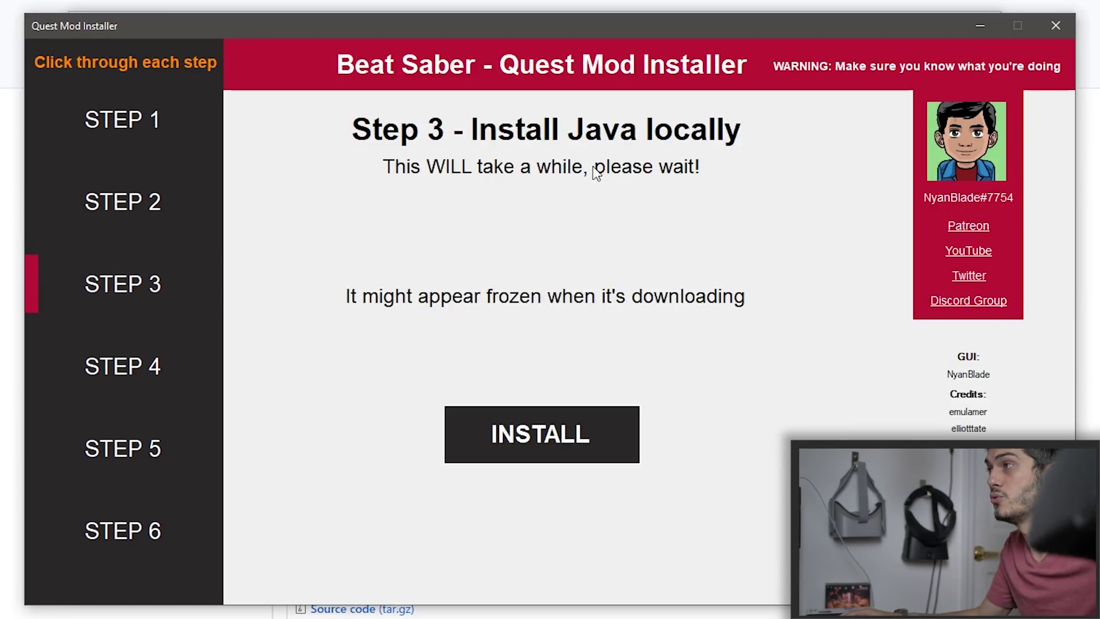
# - Install Java (Step 3) and the dependencies (Step 4), then proceed to Step 5, Download Songs
pyautogui.click(590, 436)
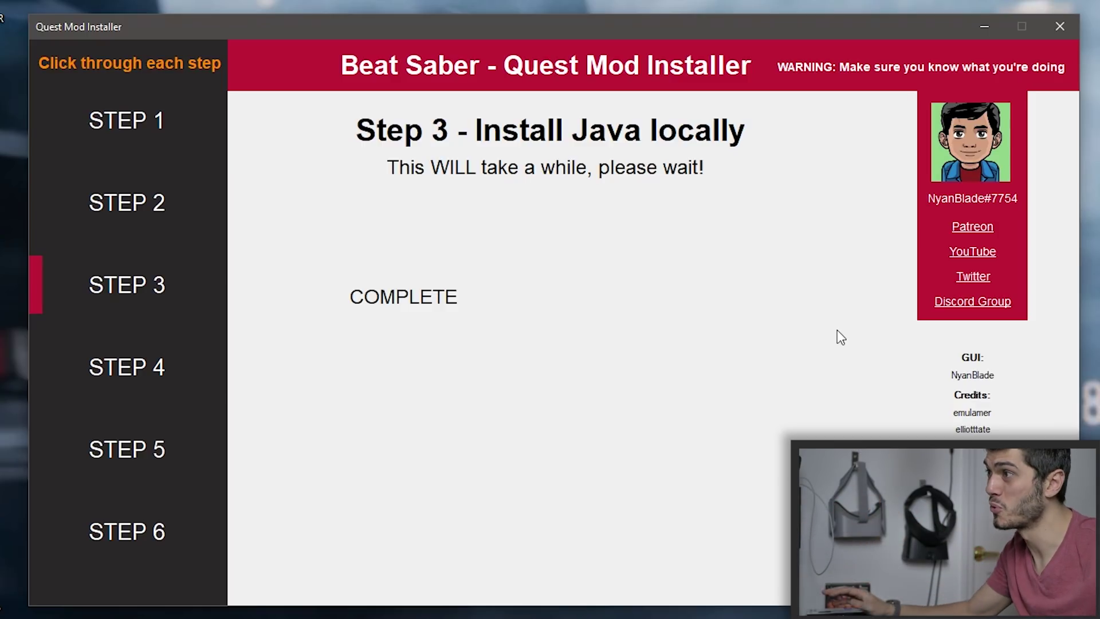
pyautogui.click(184, 391)
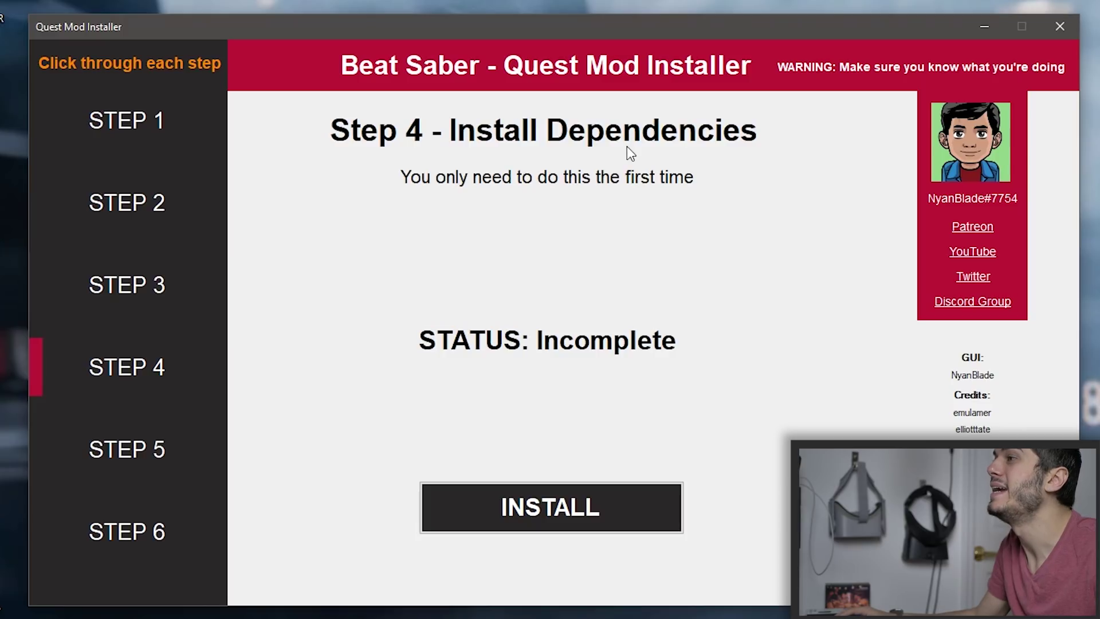
pyautogui.click(555, 506)
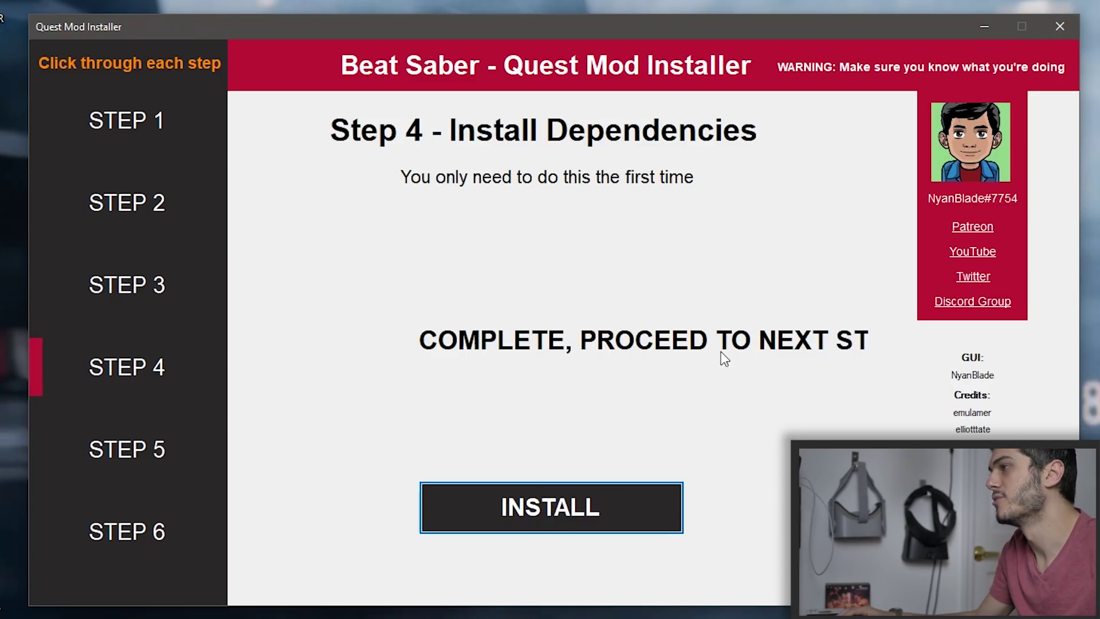
pyautogui.click(155, 452)
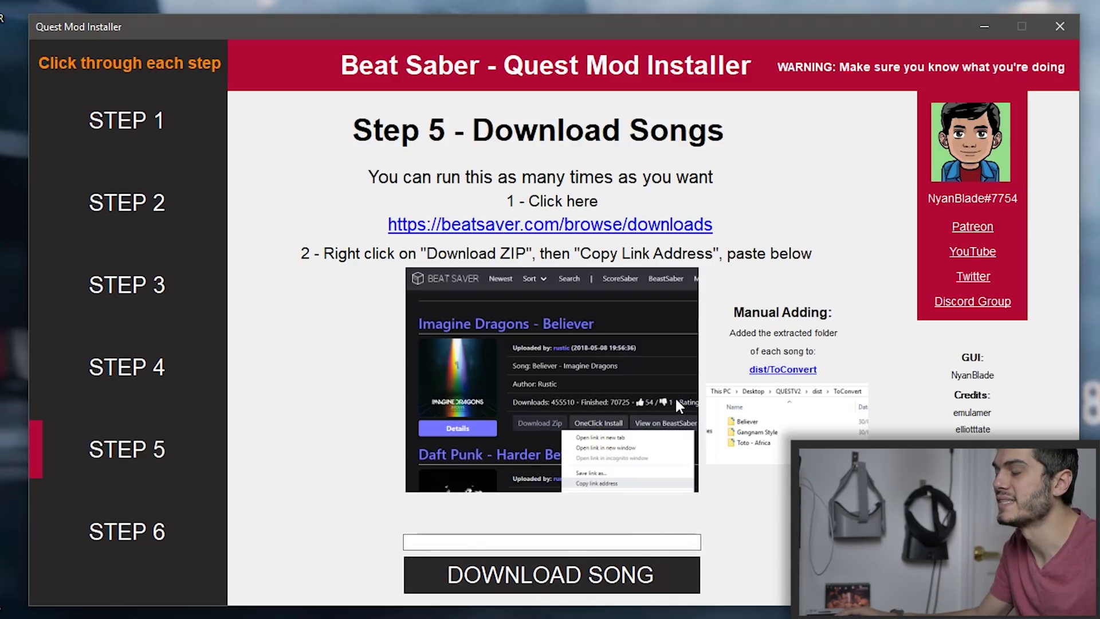
# - Copy the Gangnam Style zip download link from the beatsaver.com song list
pyautogui.click(518, 226)
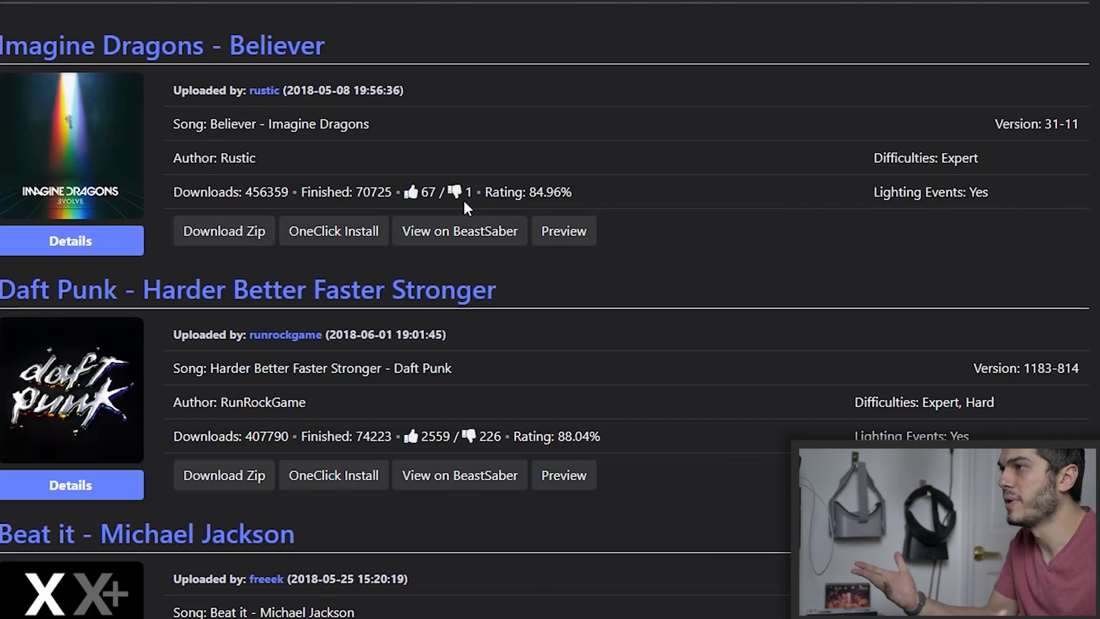
pyautogui.scroll(-9, 109, 441)
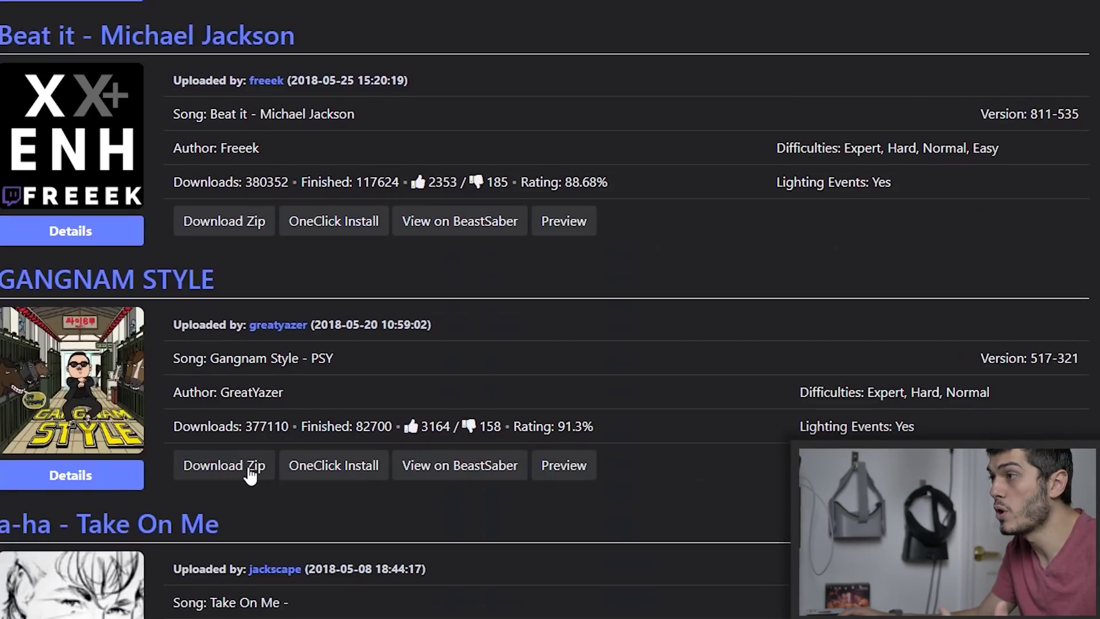
pyautogui.rightClick(223, 463)
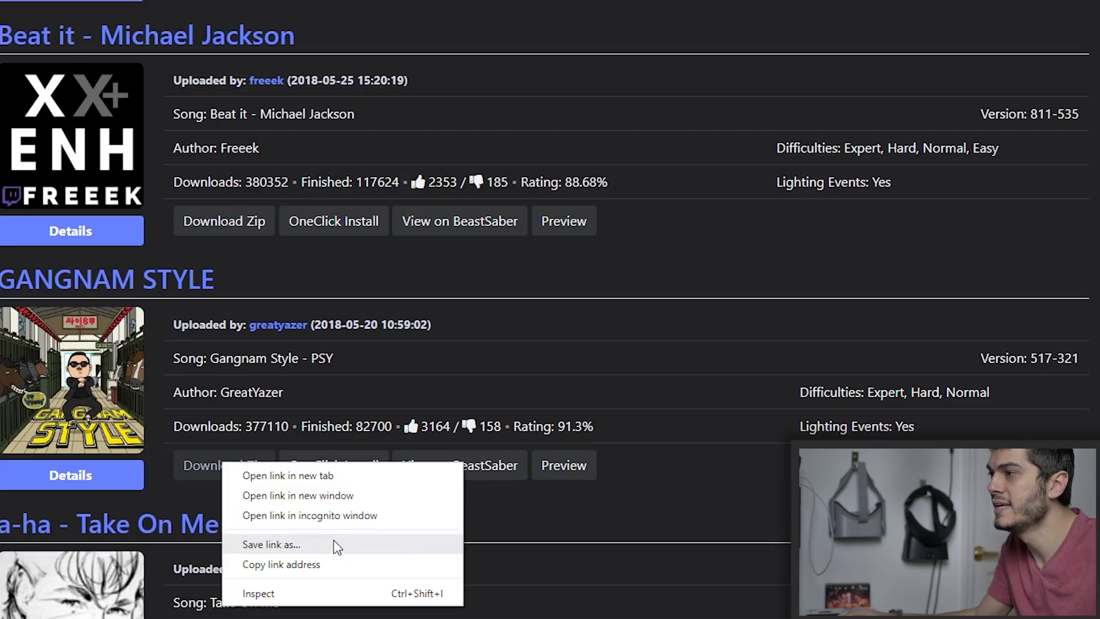
pyautogui.click(340, 565)
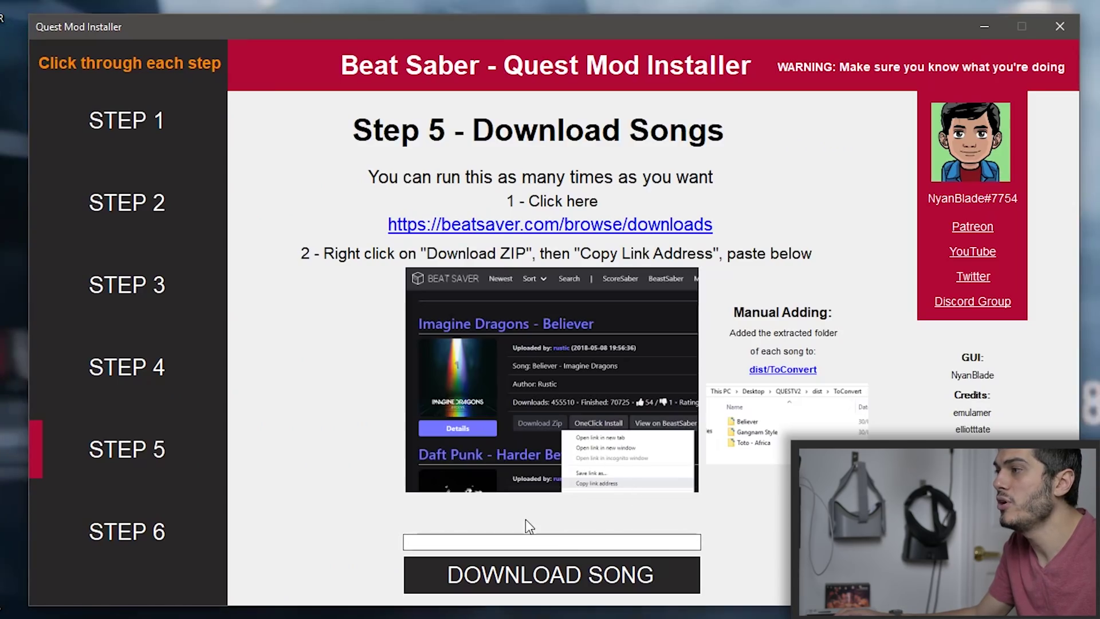
# - Paste the Gangnam Style link, download the song, and run the Step 6 installer
pyautogui.click(523, 540)
pyautogui.hotkey('ctrl', 'v')
pyautogui.click(524, 573)
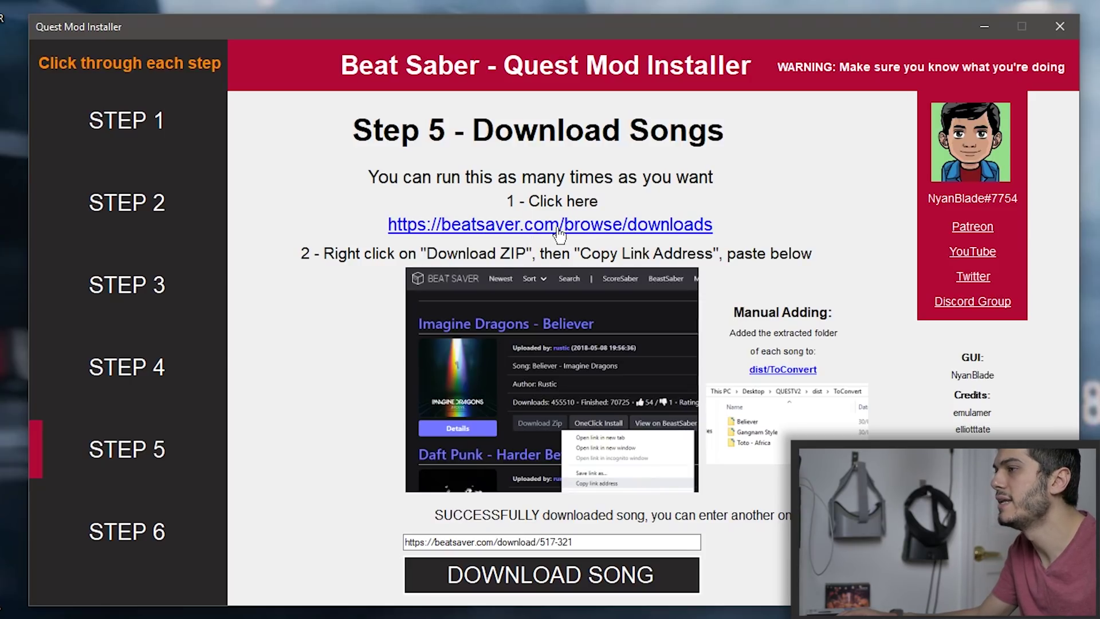
pyautogui.click(138, 530)
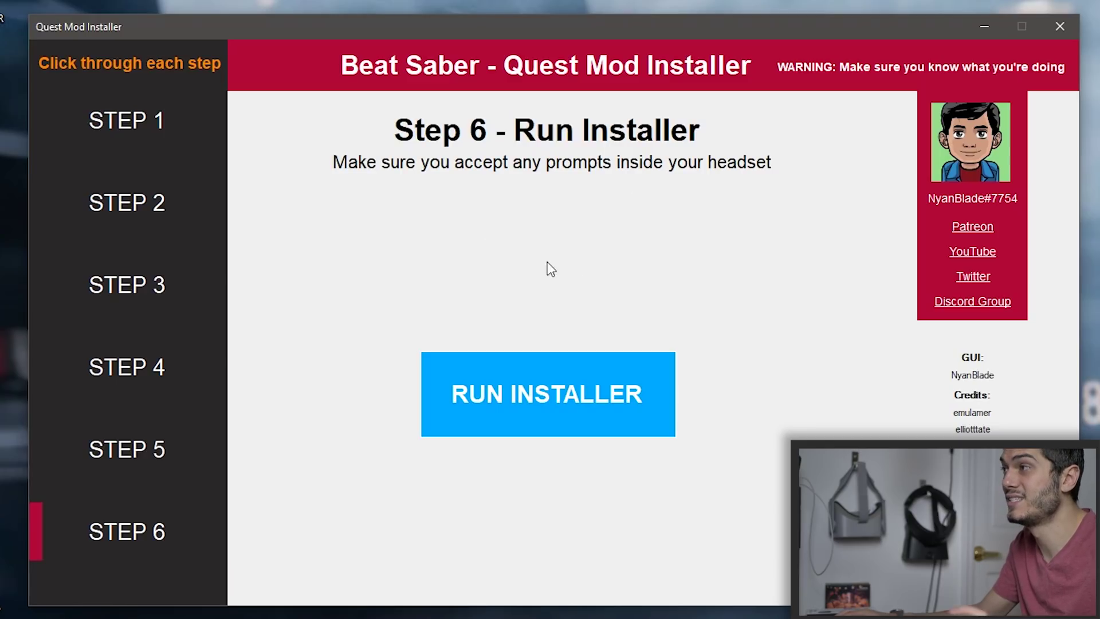
pyautogui.click(518, 418)
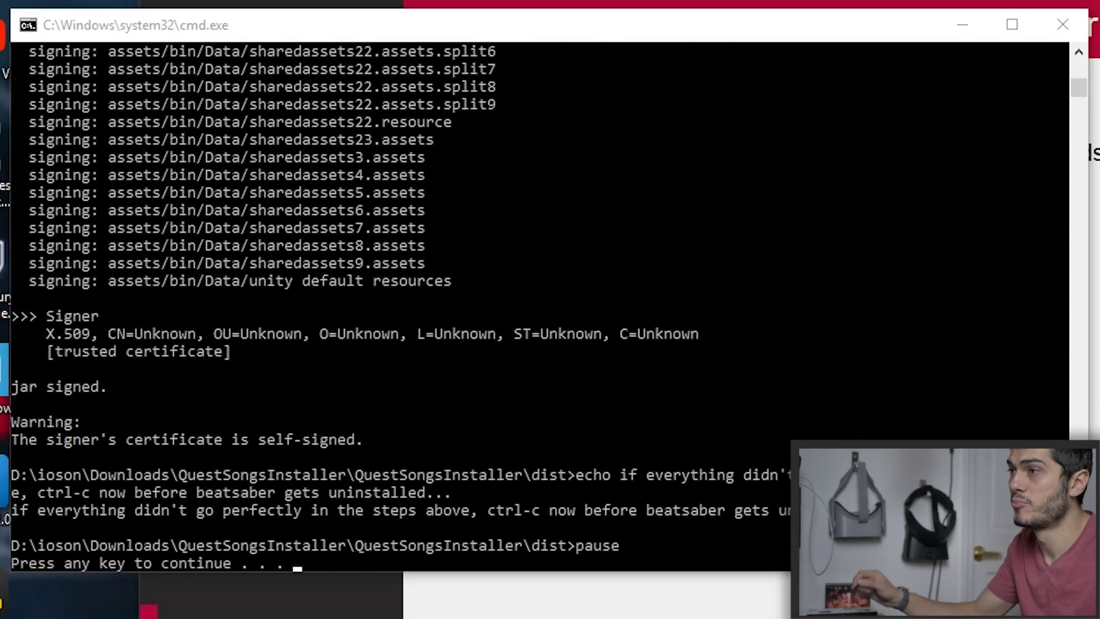
# - Continue past the cmd pause so the patched Beat Saber installs on the Quest
pyautogui.press('Return')
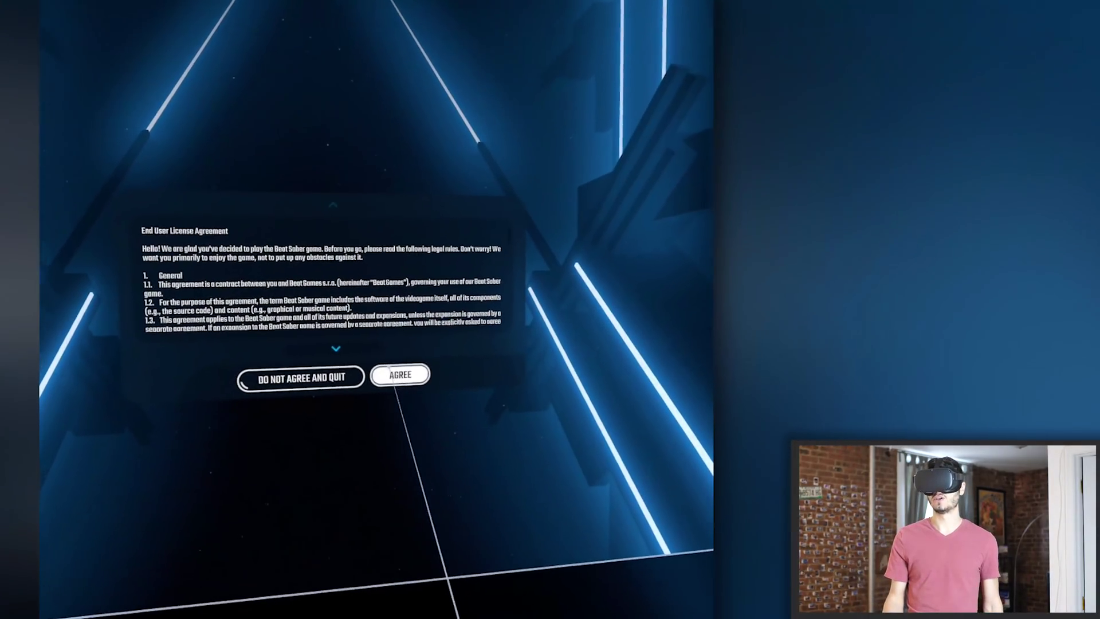
# - Accept the agreement and safety notice, choose Solo, and decline the tutorial
pyautogui.click(405, 376)
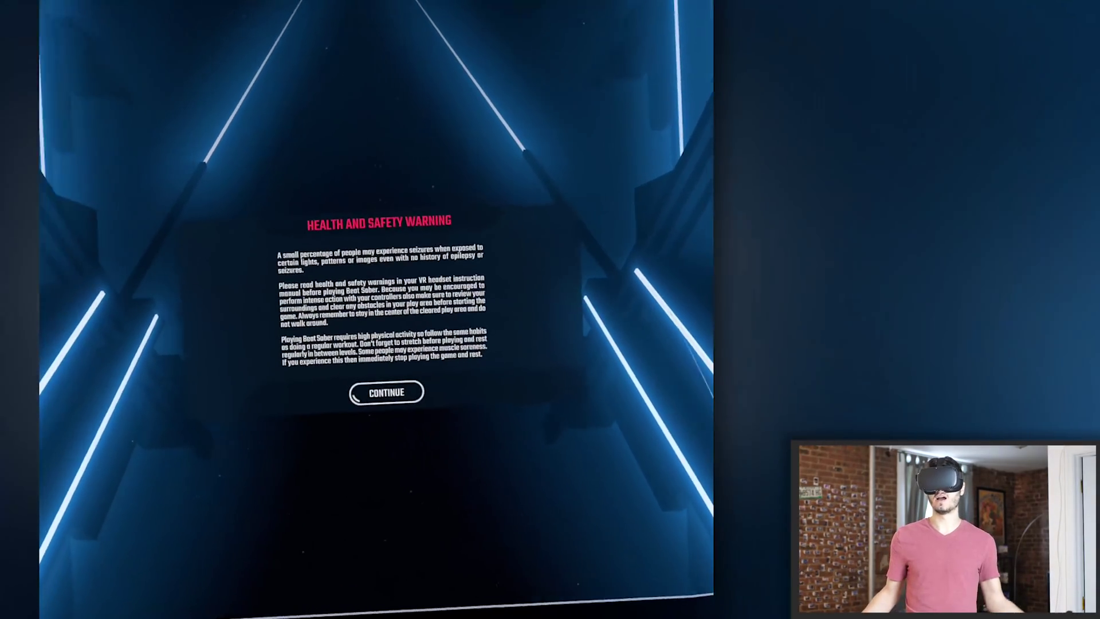
pyautogui.click(386, 393)
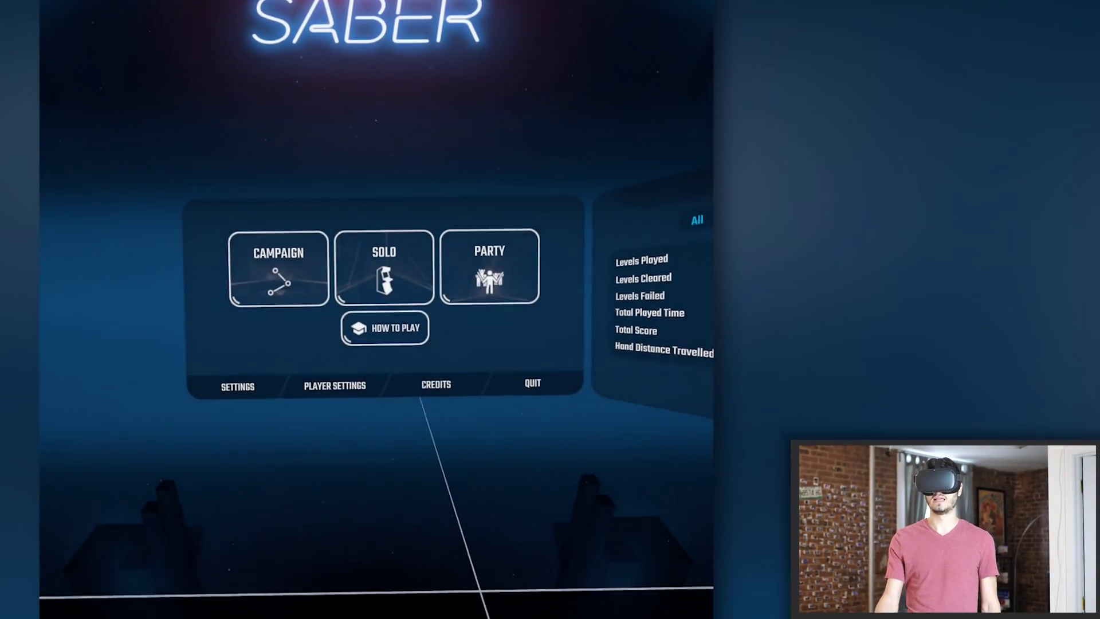
pyautogui.click(361, 306)
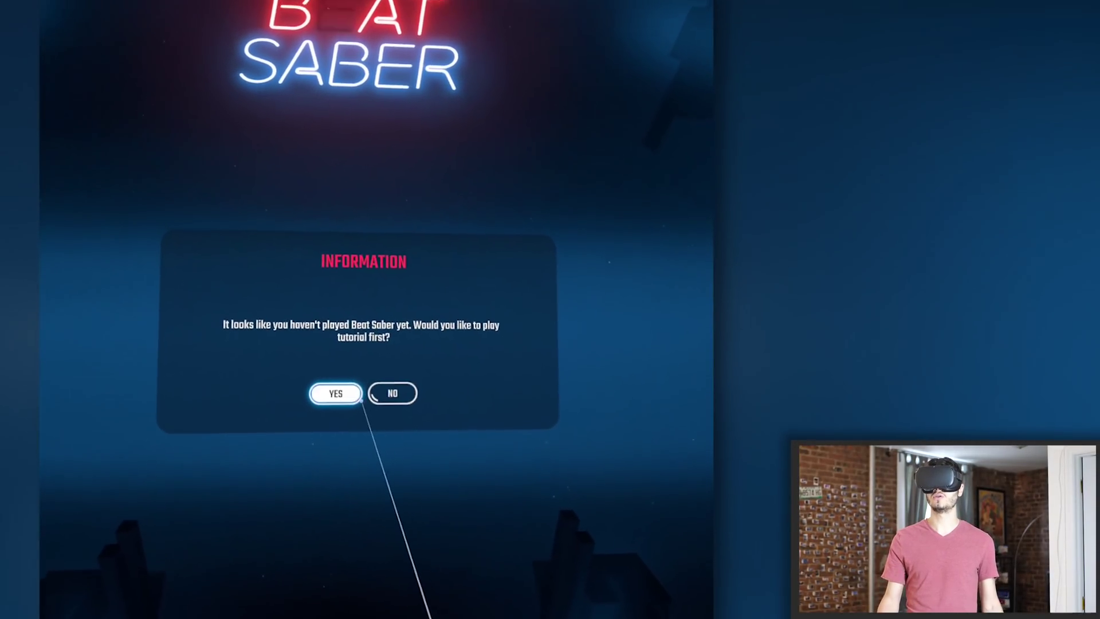
pyautogui.click(392, 392)
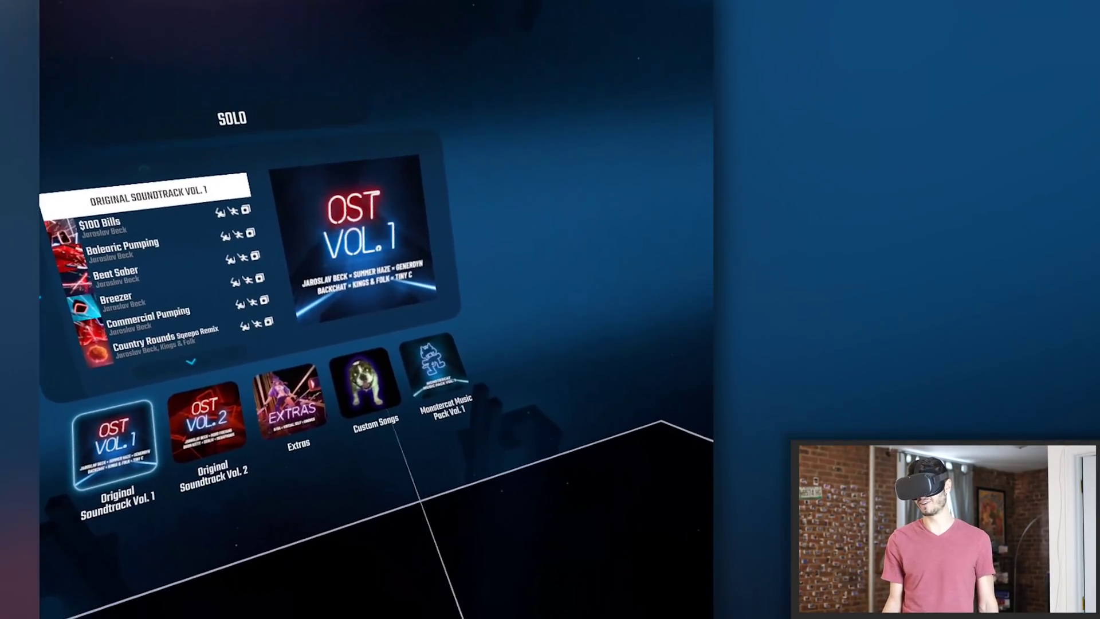
# - Select Gangnam Style from the Custom Songs pack and play it
pyautogui.click(369, 356)
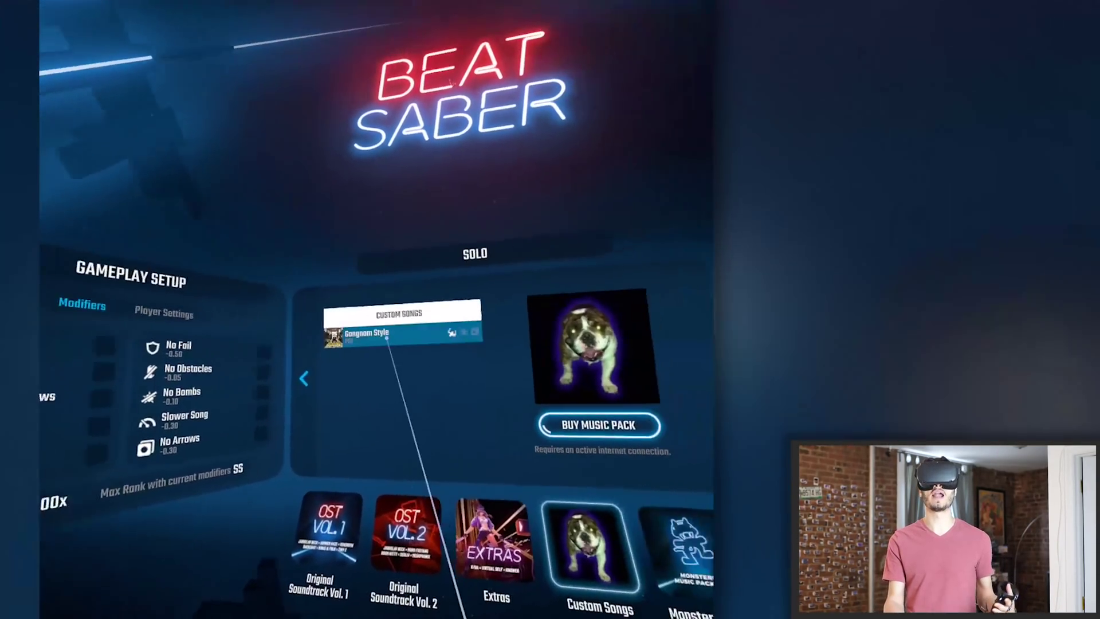
pyautogui.click(490, 312)
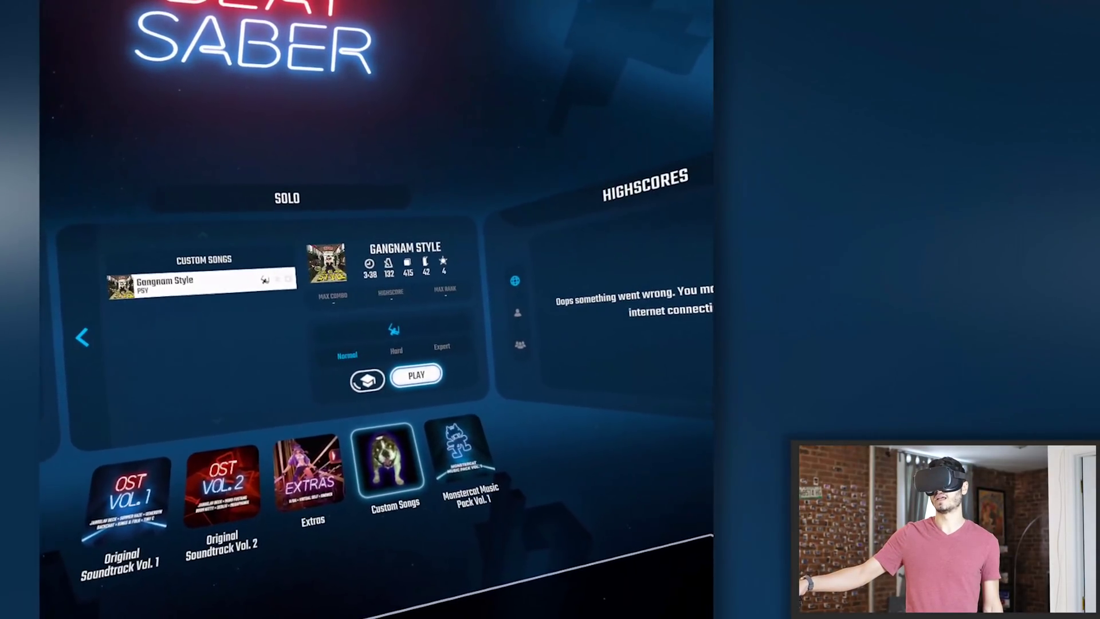
pyautogui.click(416, 375)
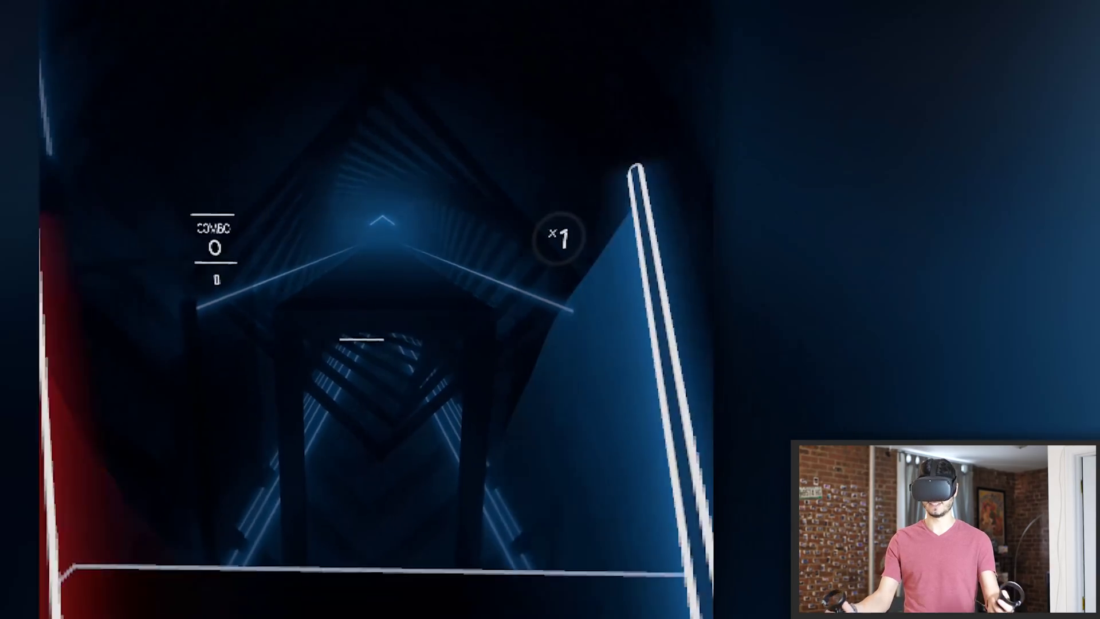